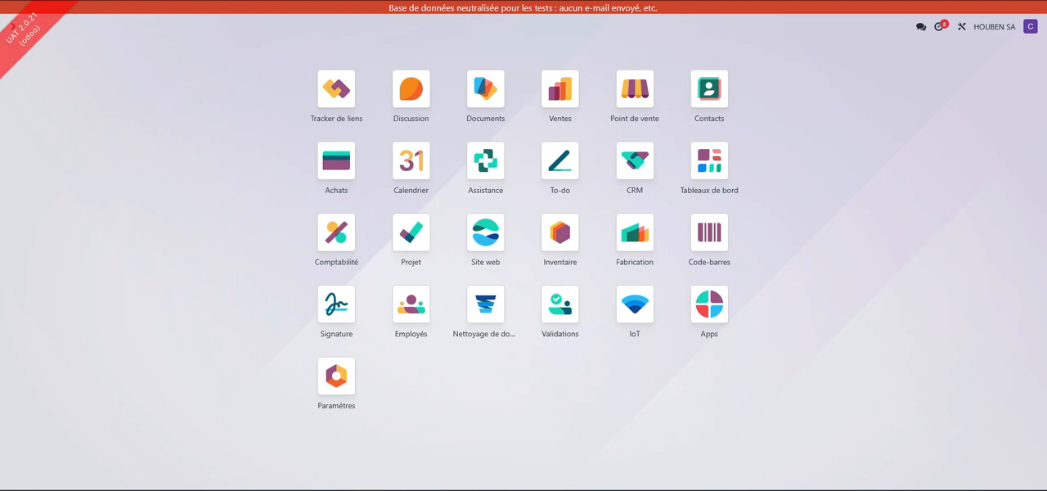
Enter the Seraing - Caisse 1 point of sale and open its register with 500,00 opening cash.
left_click(638, 98)
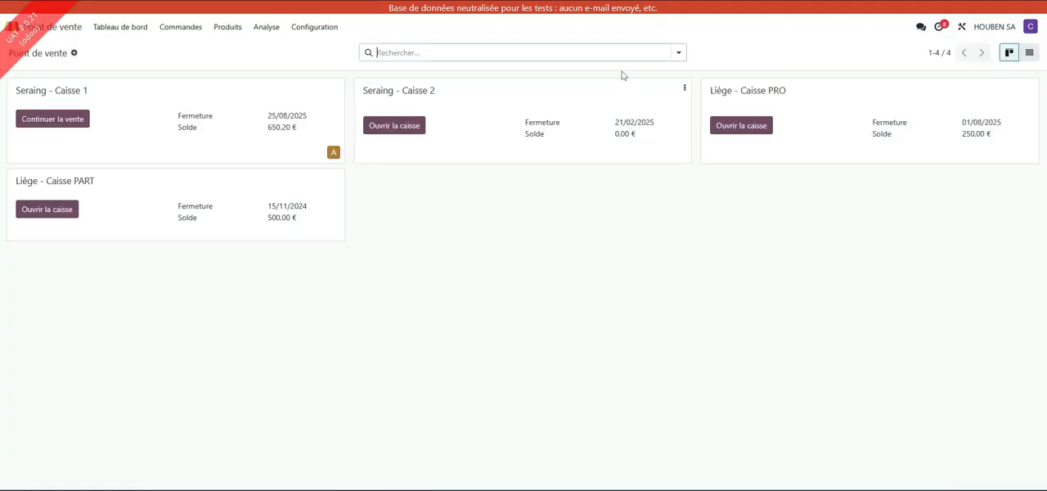
left_click(54, 119)
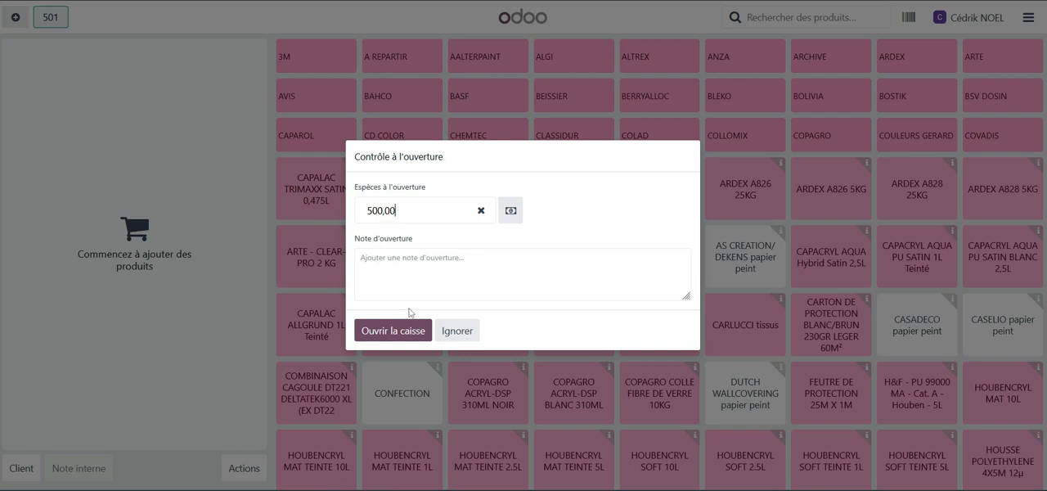
left_click(392, 332)
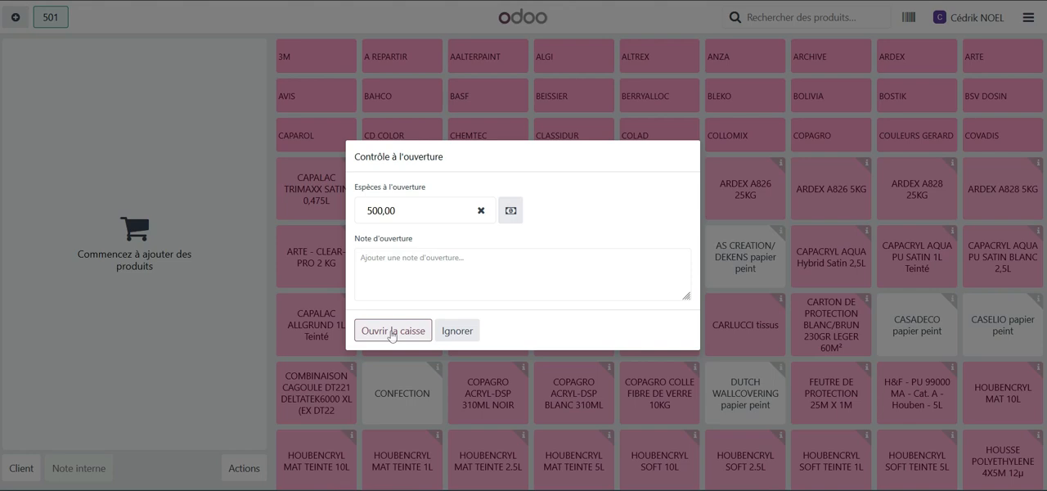
left_click(391, 331)
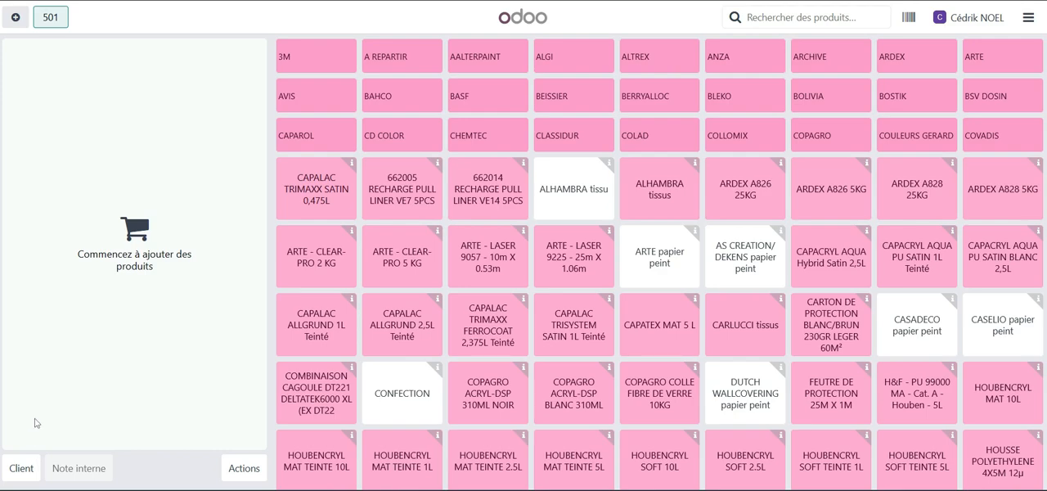
Assign API DECO SPRL as the order's customer, and view the blank new-customer form without saving it.
left_click(21, 468)
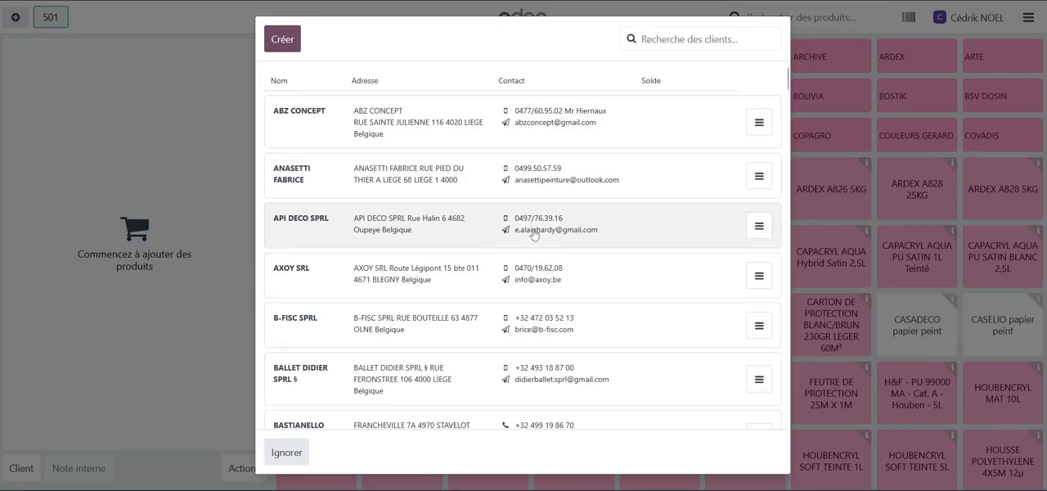
left_click(298, 222)
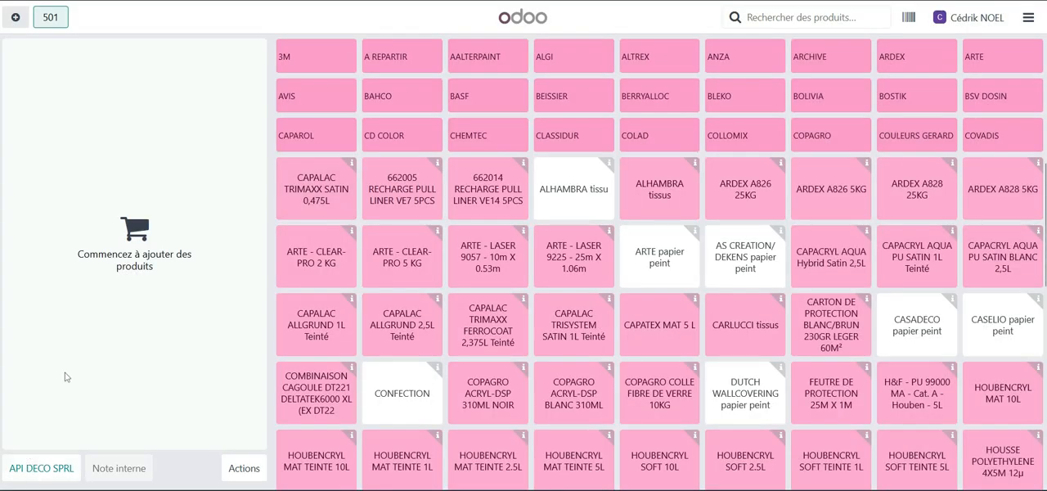
left_click(37, 470)
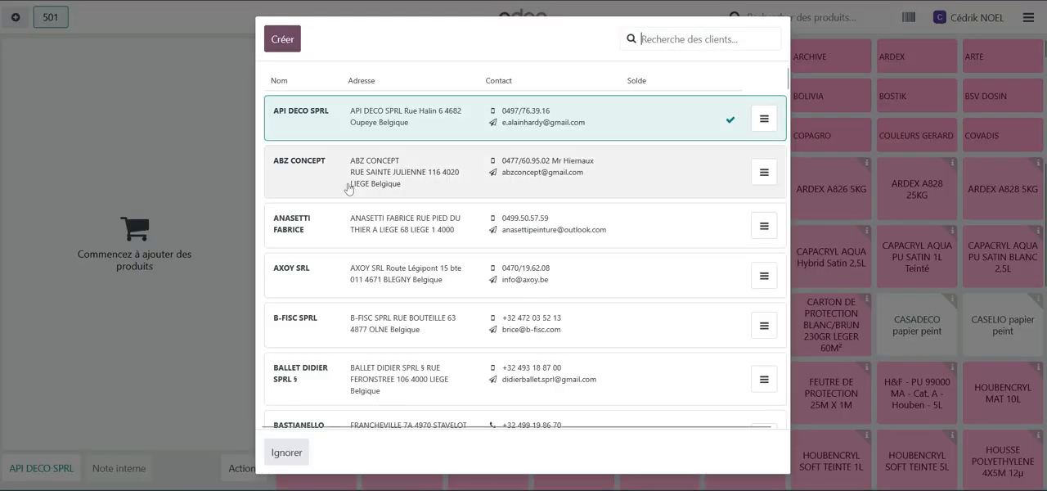
left_click(283, 39)
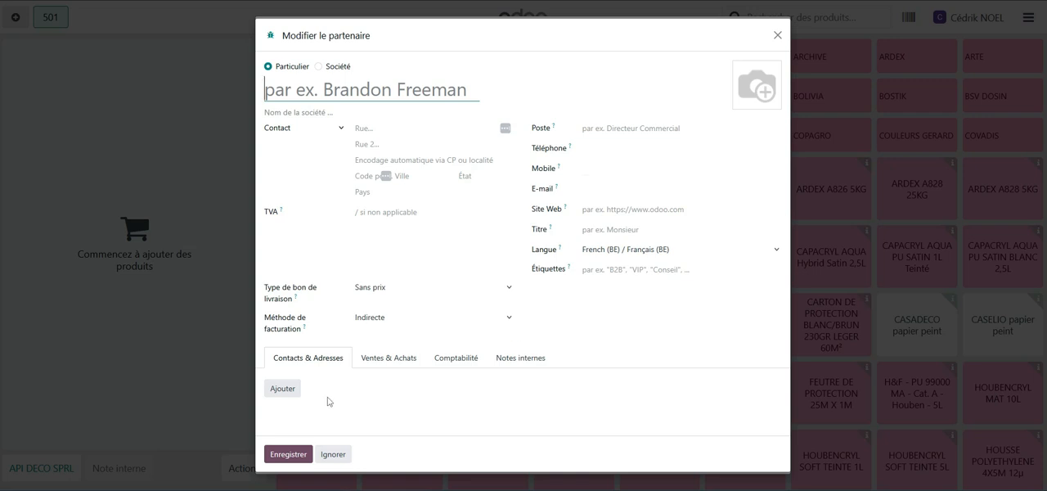
left_click(332, 455)
left_click(324, 135)
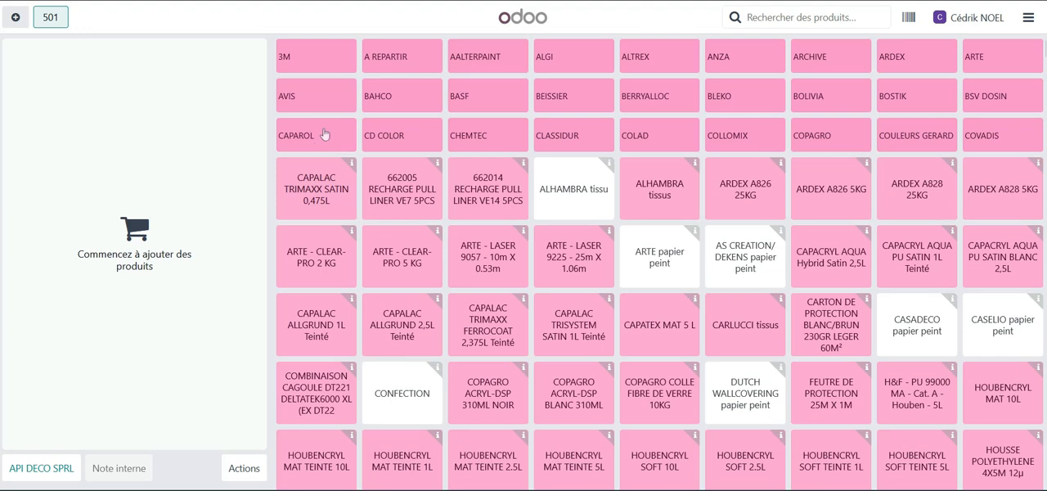
Search the full customer database for the test customer's name and assign its main record to the order.
left_click(45, 467)
scroll(402, 193, "down", 15)
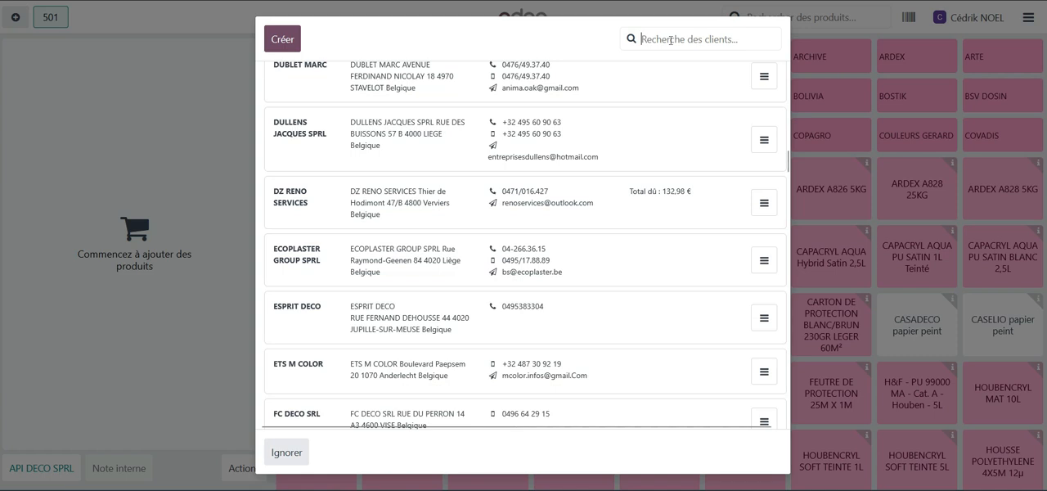
type("test cedr")
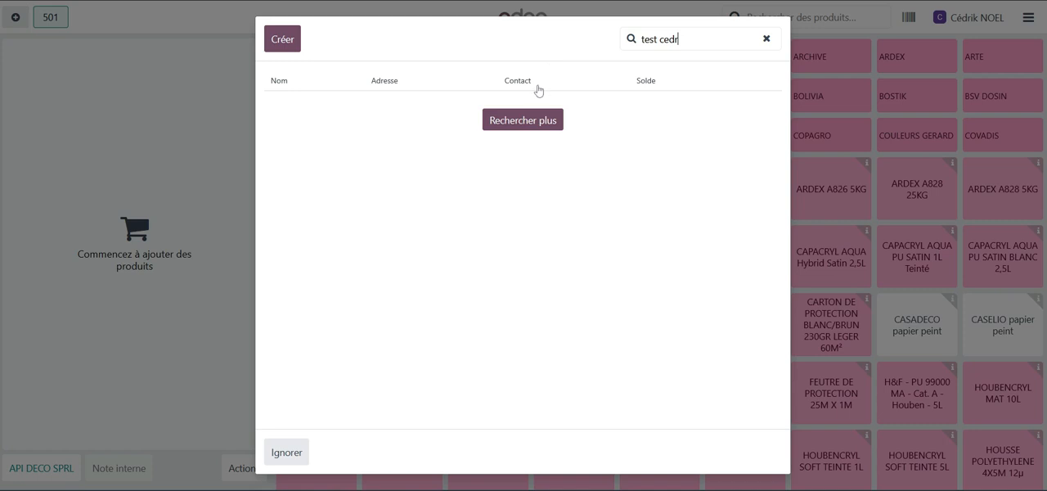
left_click(525, 126)
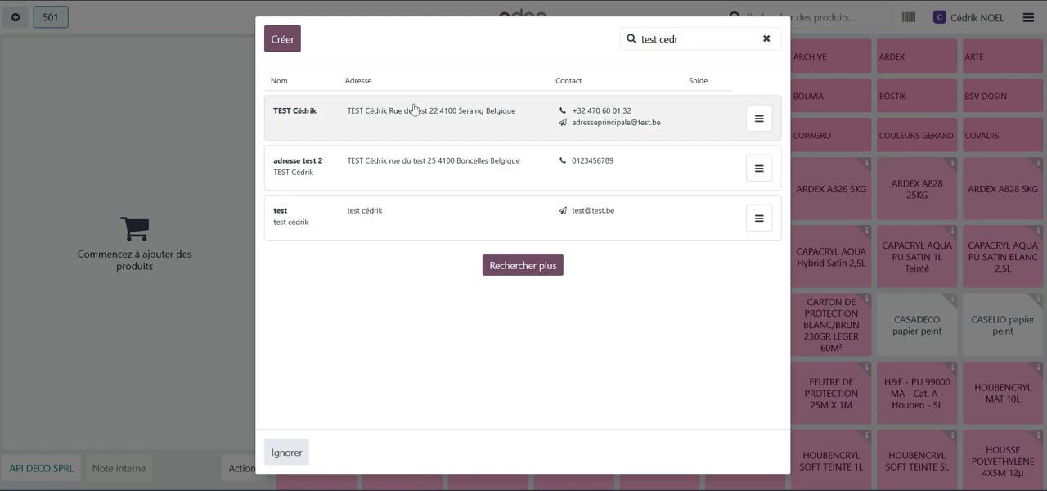
left_click(392, 118)
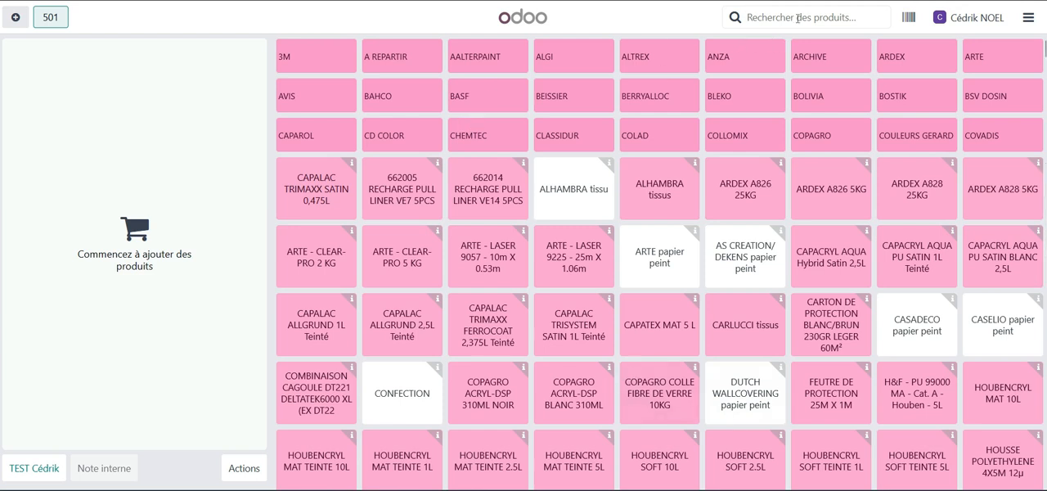
Search the products for "capaco", add CAPACOLL GK 16KG to the order and clear the search.
left_click(798, 17)
type("ca")
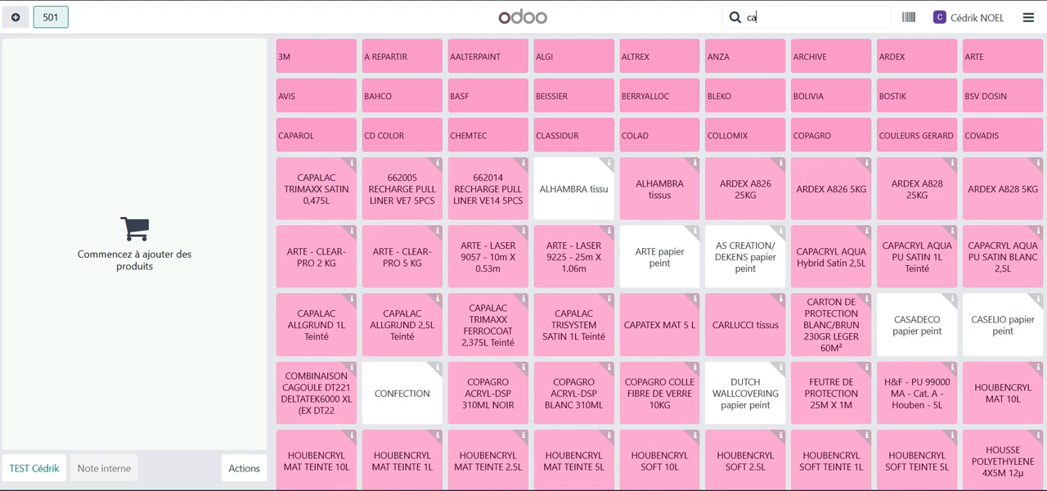
type("l")
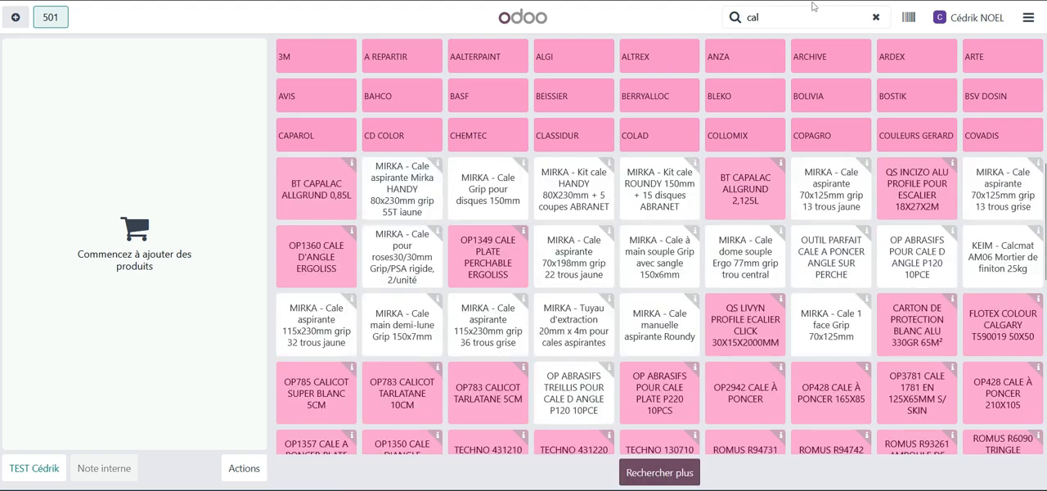
key("BackSpace")
type("pa")
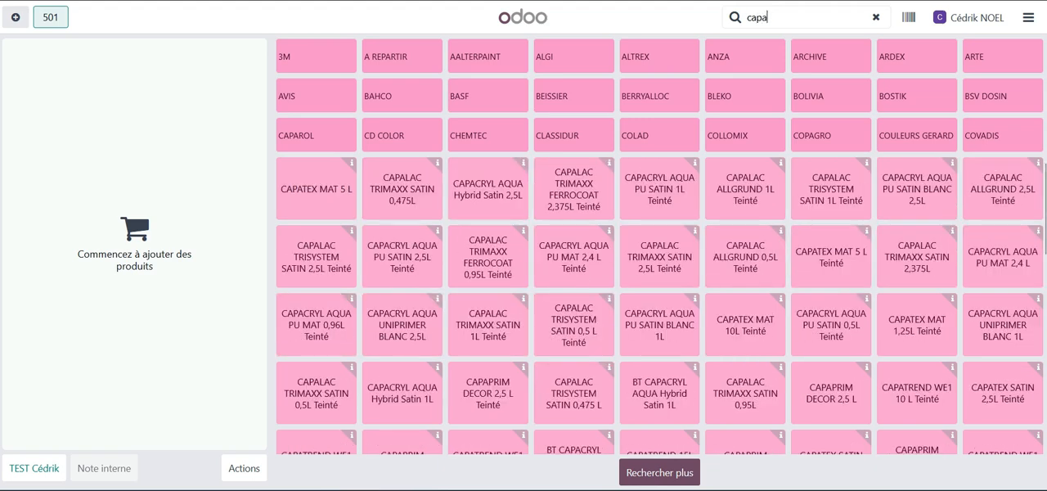
type("co")
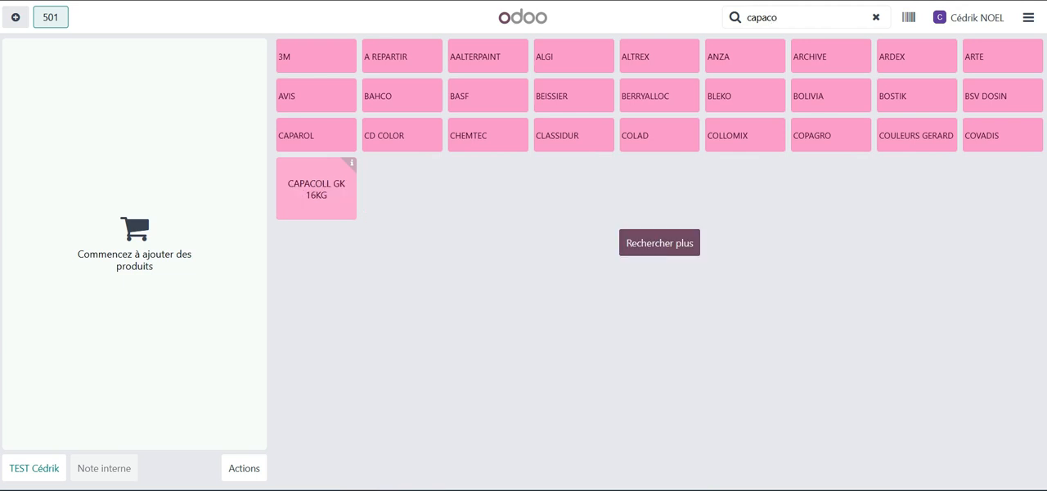
left_click(319, 188)
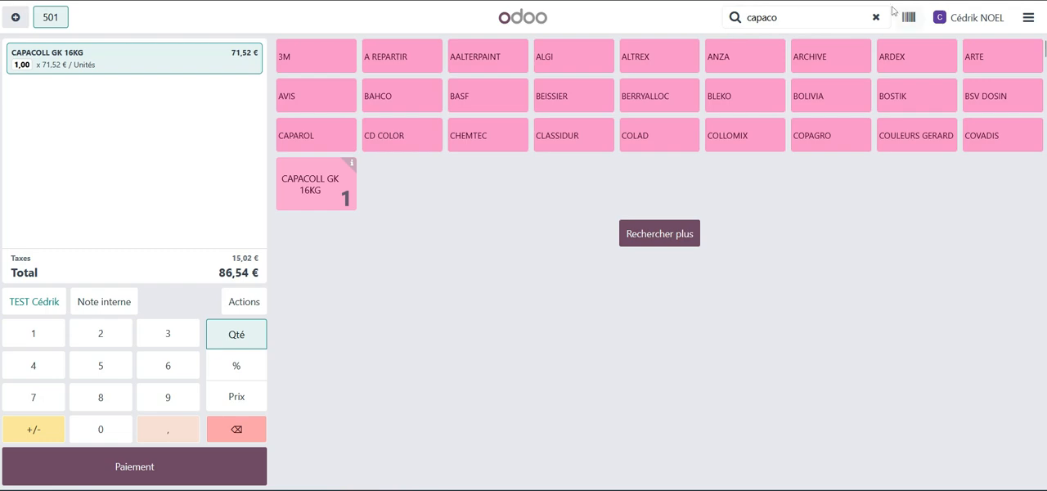
left_click(876, 17)
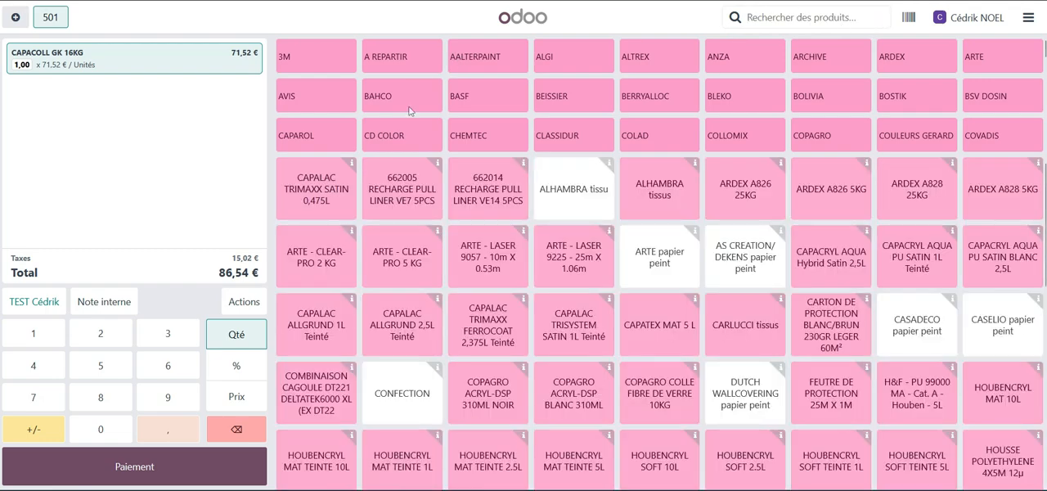
Browse the CAPAROL product category and its COLLE subcategory, and return to the full product list.
left_click(305, 138)
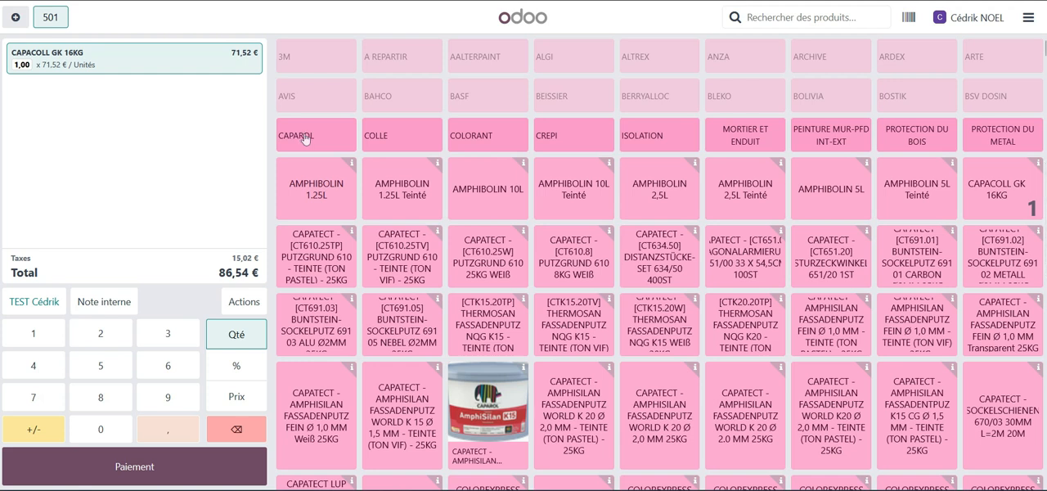
left_click(401, 137)
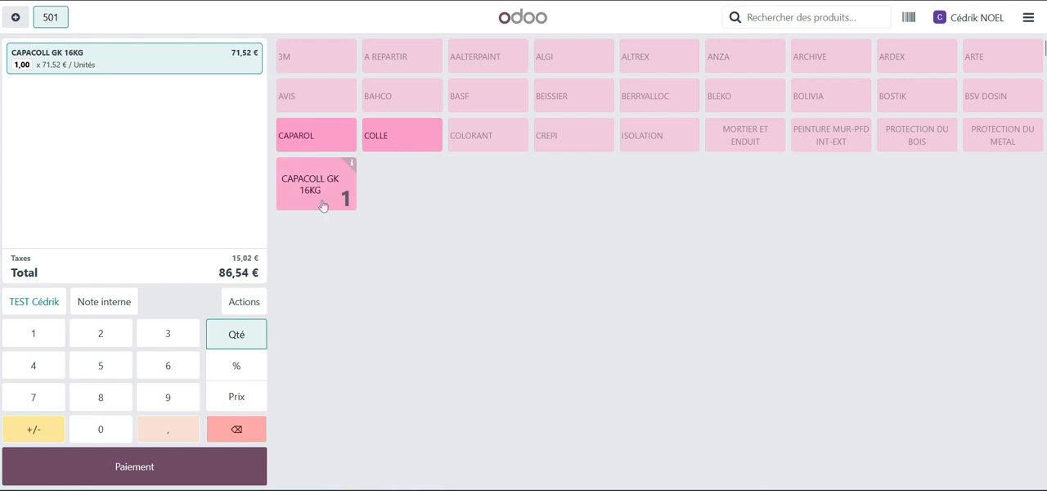
left_click(389, 139)
left_click(336, 146)
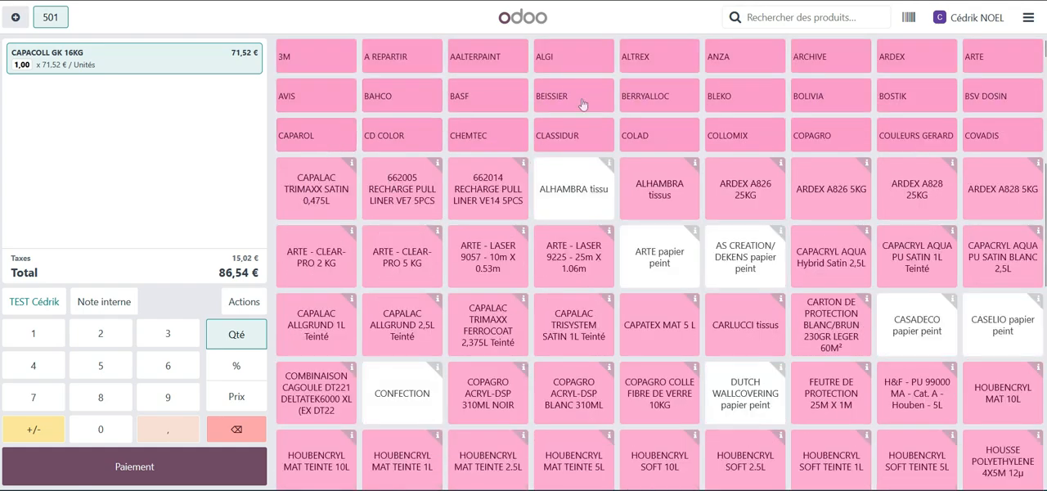
Add ARTE - LASER 9225 - 25m X 1.06m and CAPALAC TRISYSTEM SATIN 1L Teinté to the order.
left_click(583, 271)
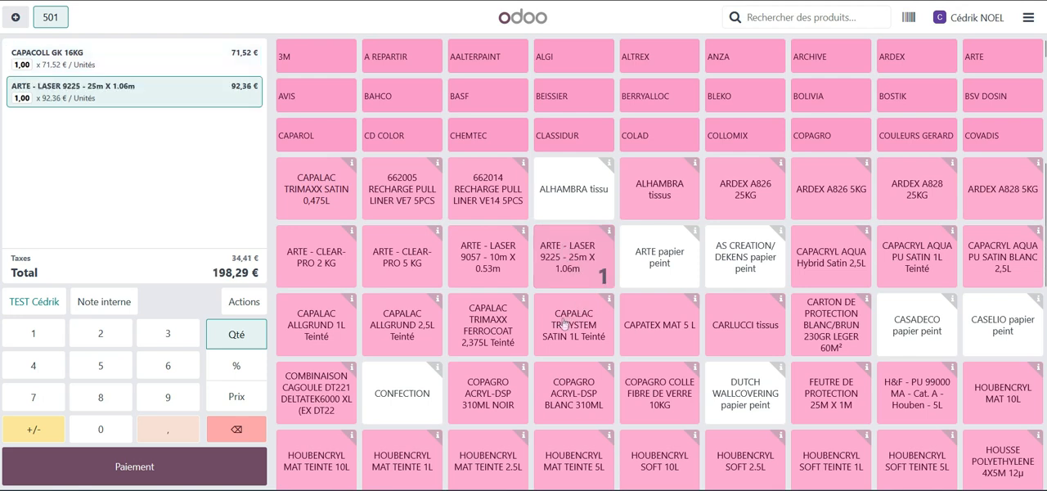
left_click(564, 342)
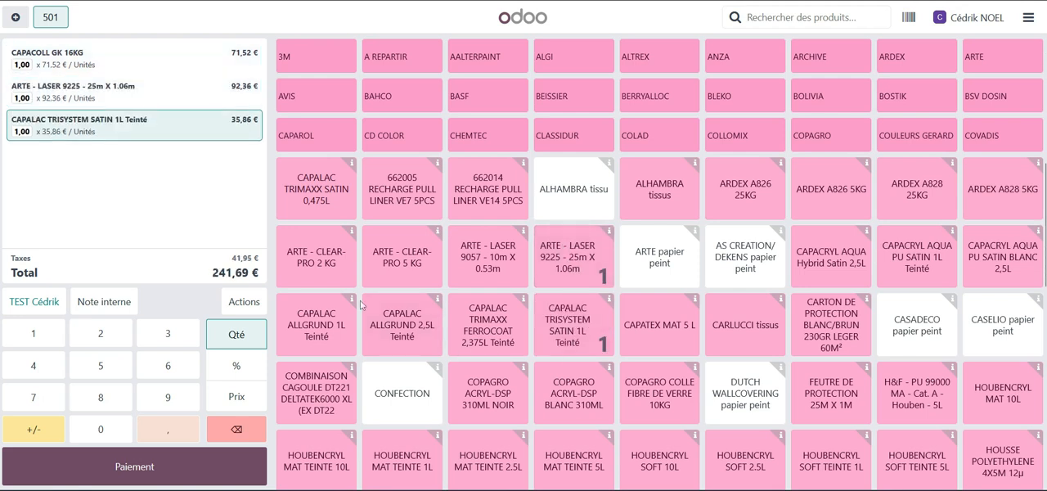
Add the customer note "pose comprise" to the ARTE - LASER 9225 order line.
left_click(120, 91)
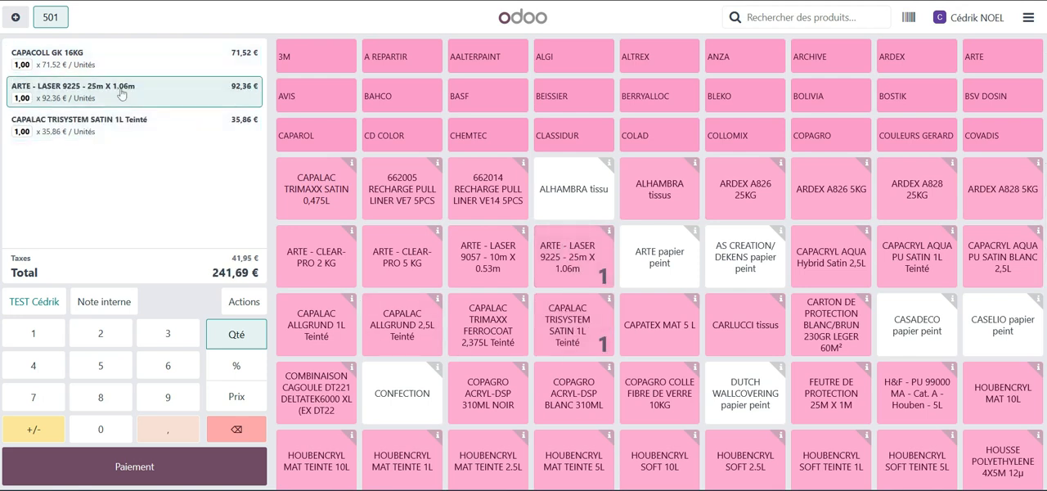
left_click(239, 307)
left_click(377, 269)
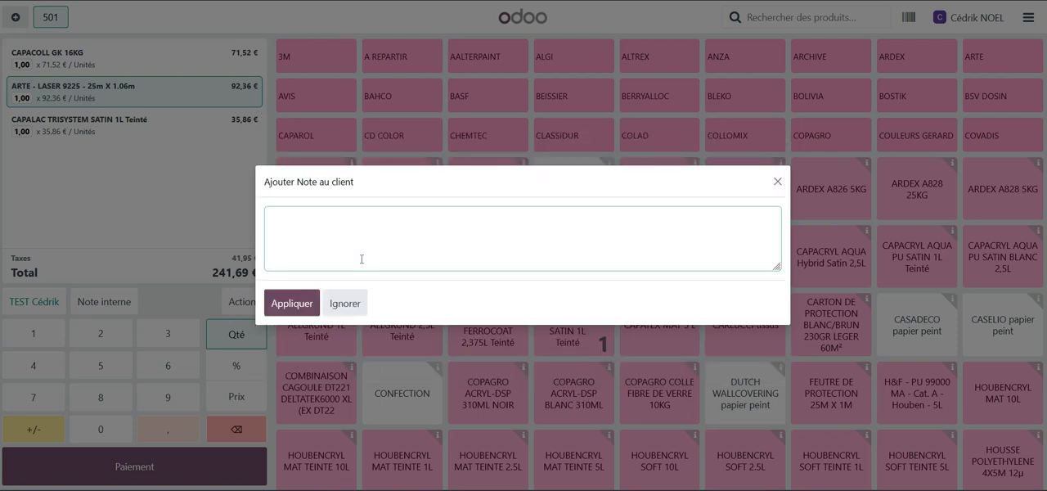
type("pose comprise")
left_click(291, 302)
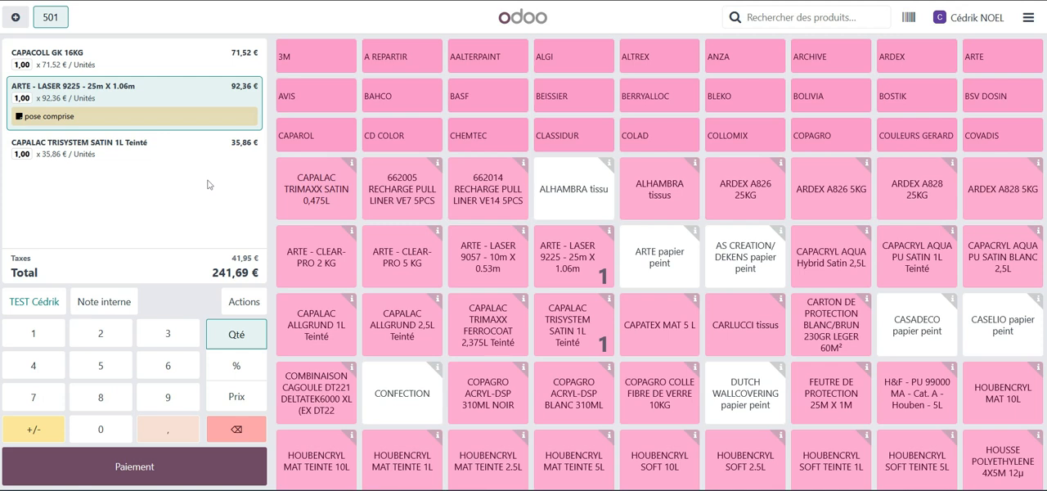
Start a second order in parallel, switch back to the first order and return to the new empty one.
left_click(16, 18)
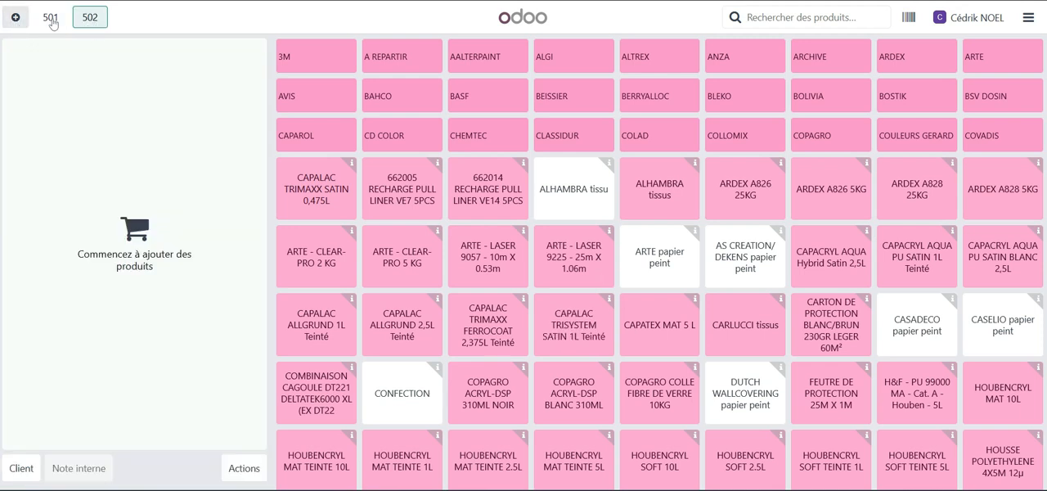
left_click(51, 20)
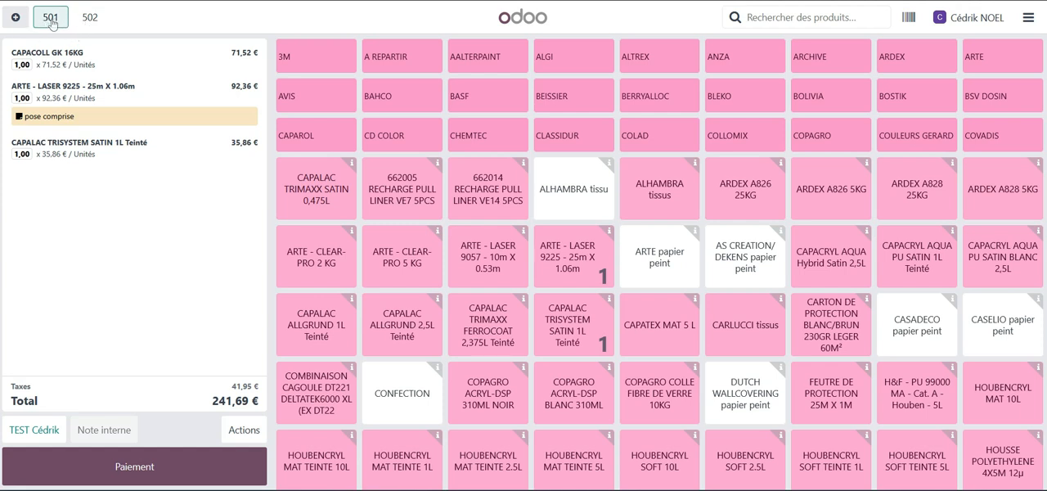
left_click(89, 20)
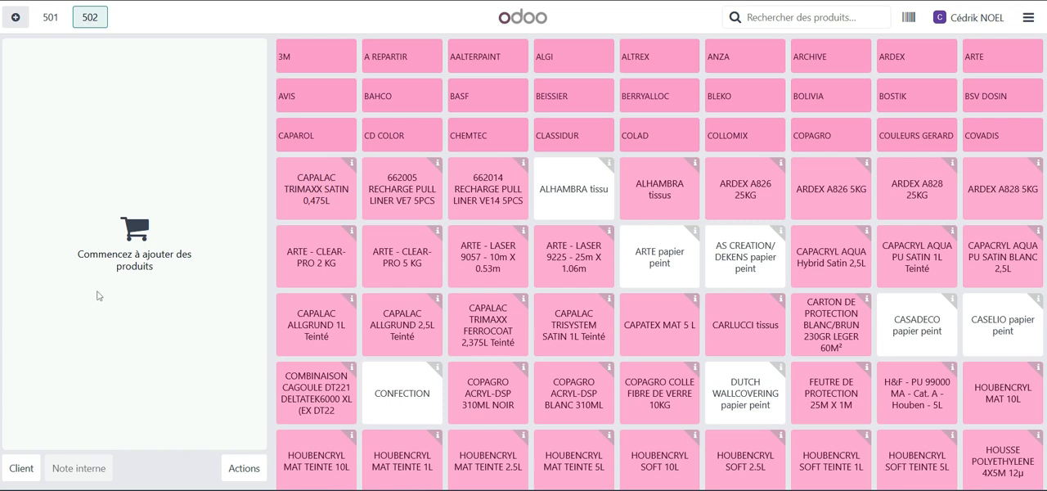
Load the test customer's 6.050,00 € sales order into the empty order with the Régler la commande option and close the order list.
left_click(242, 468)
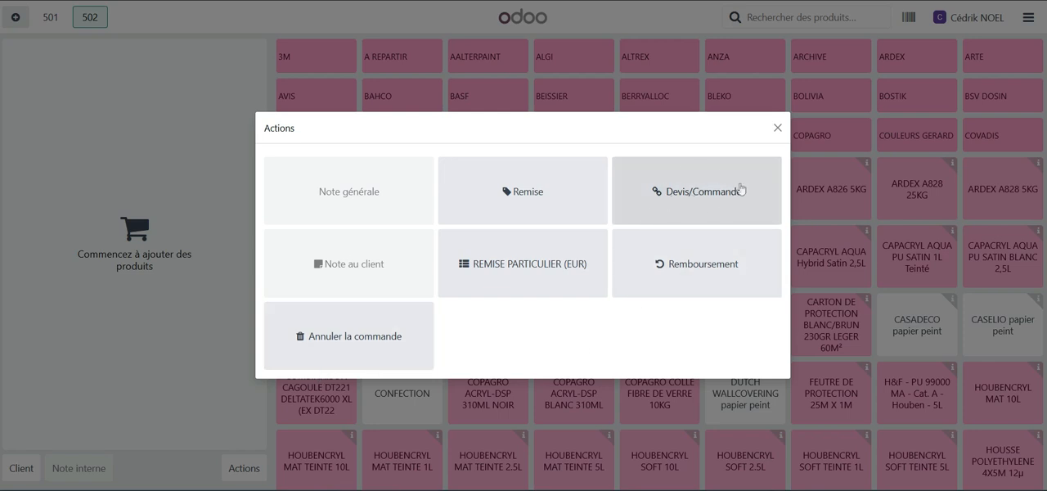
left_click(693, 197)
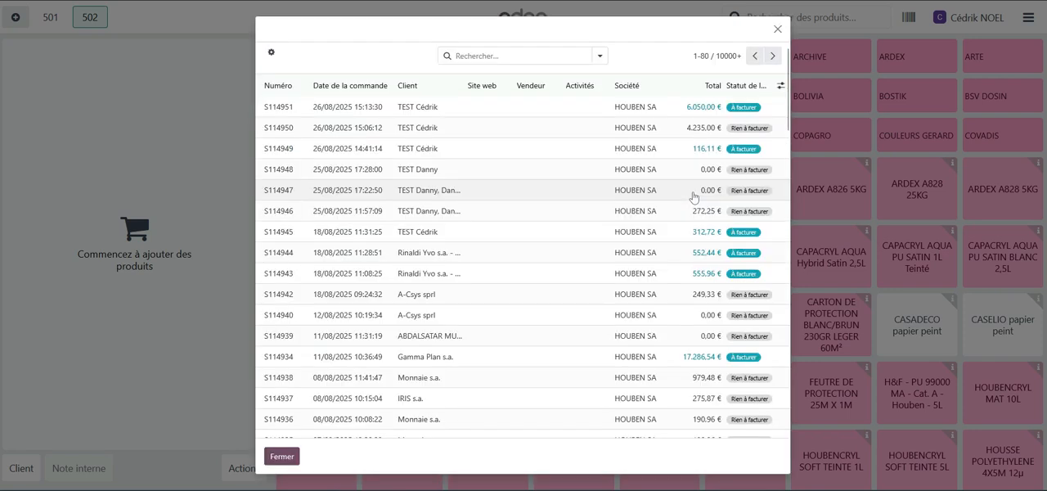
left_click(439, 110)
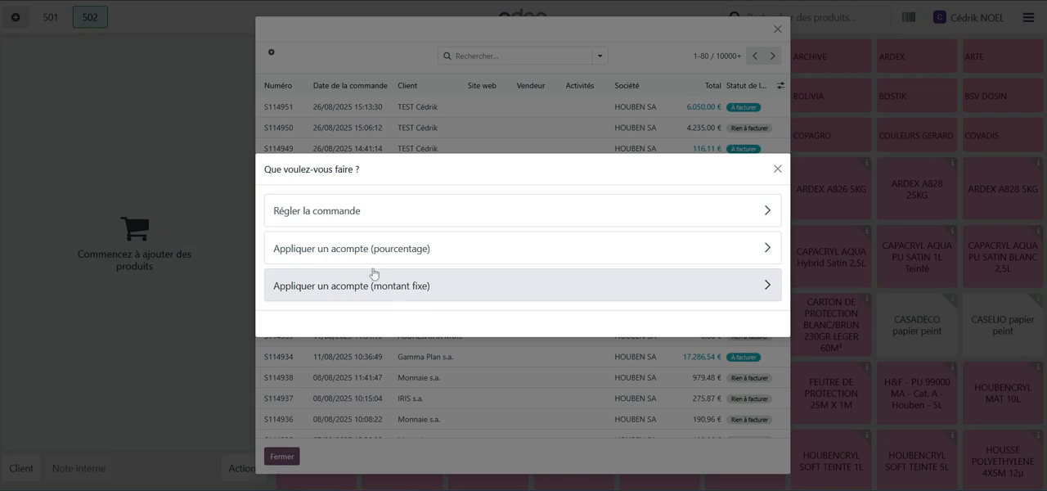
left_click(392, 214)
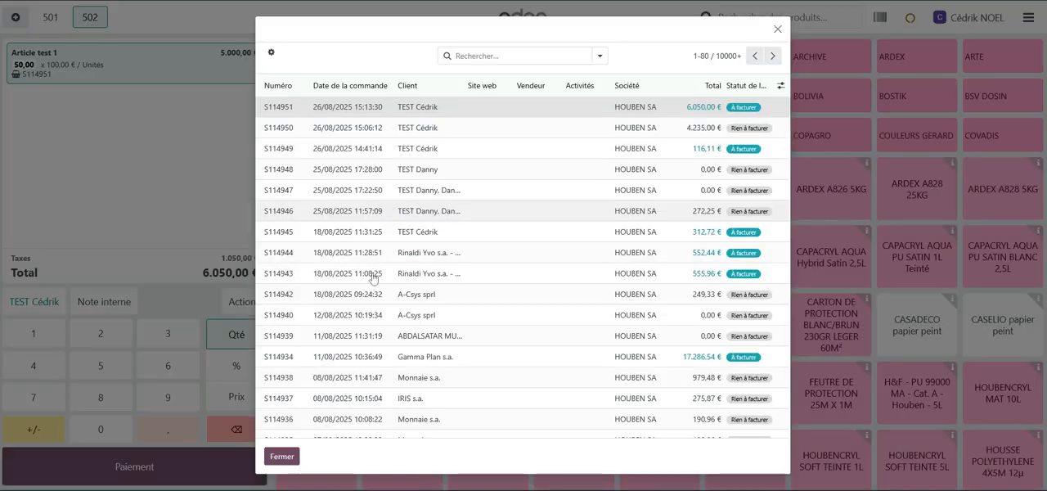
left_click(284, 460)
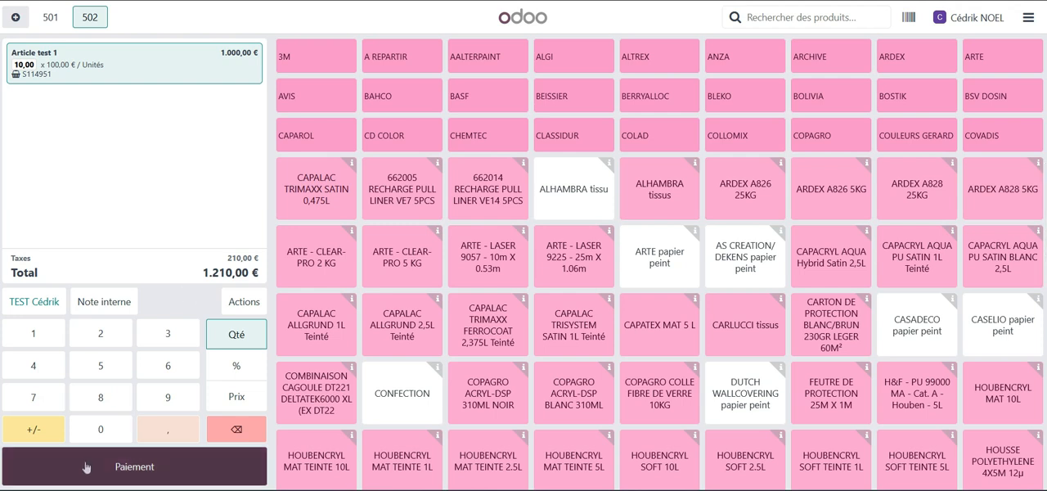
Open the payment for the Article test 1 order, go back to check its order line, and reopen the payment with the Facture option enabled.
left_click(150, 472)
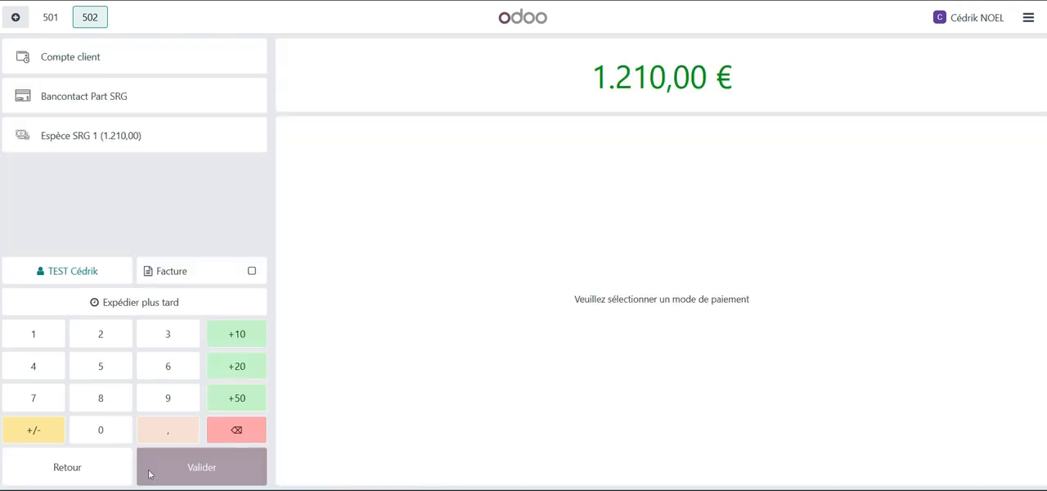
left_click(73, 476)
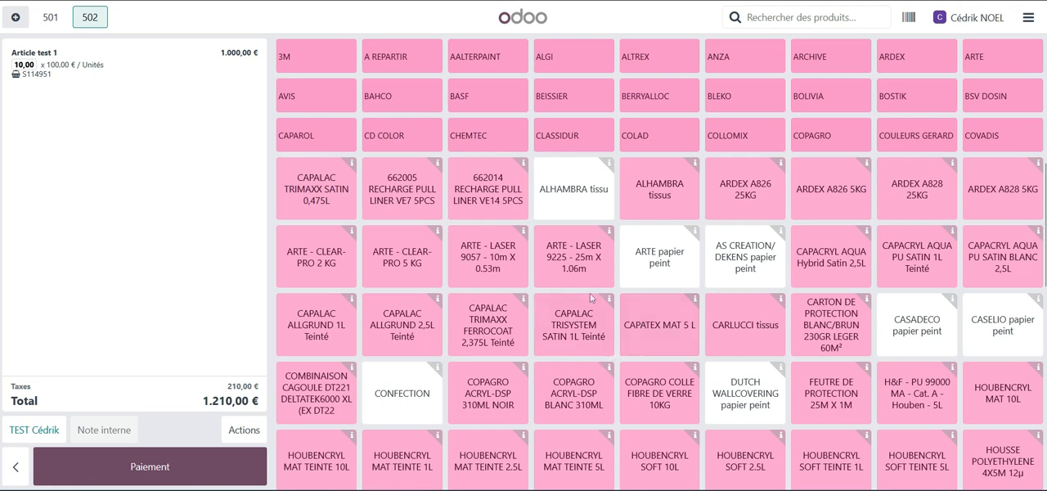
left_click(40, 80)
left_click(150, 467)
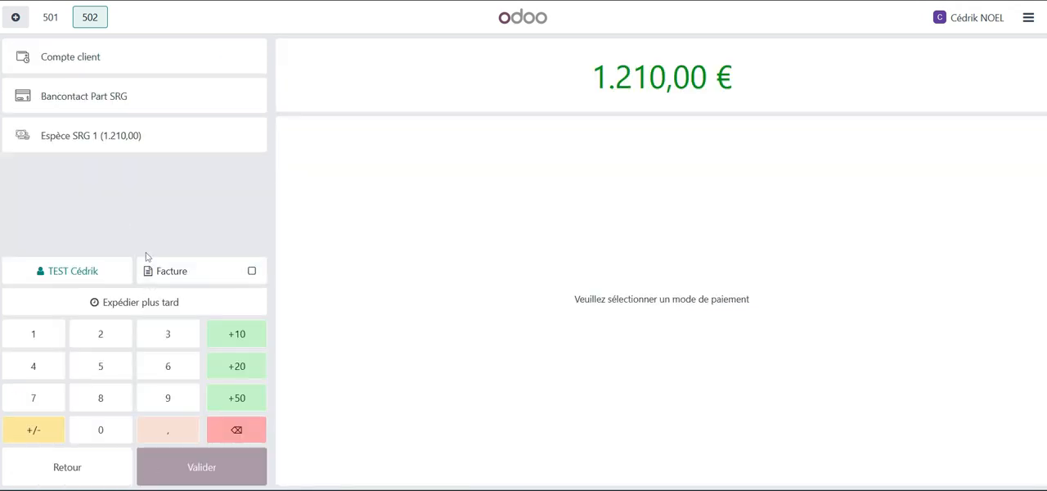
left_click(251, 274)
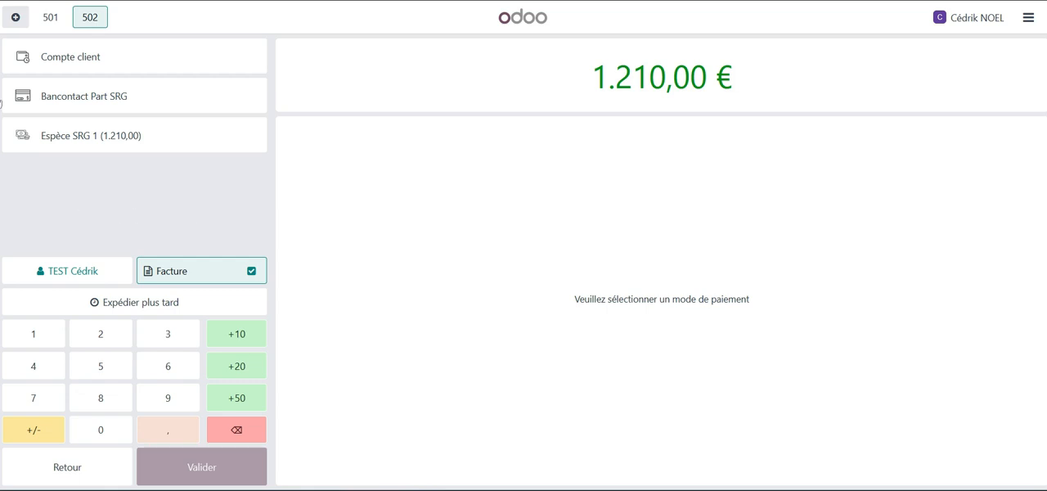
Replace the full cash payment with a 500,00 € Espèce SRG 1 payment and try Bancontact Part SRG for the remainder.
left_click(104, 141)
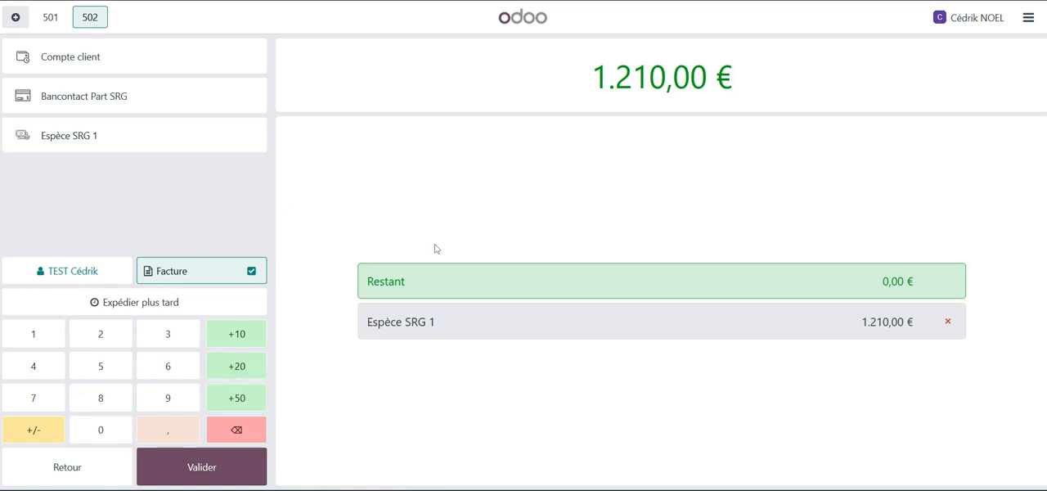
left_click(947, 324)
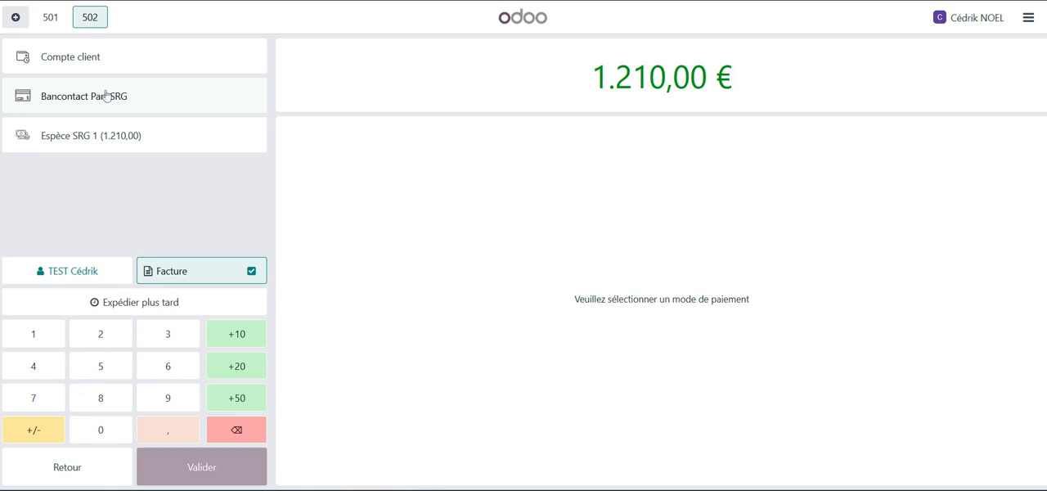
left_click(100, 137)
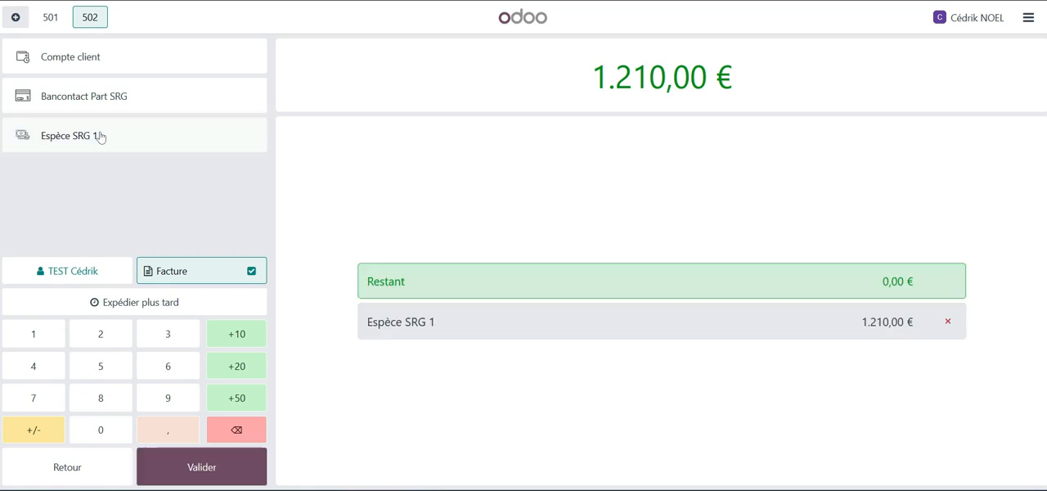
key("BackSpace")
type("500")
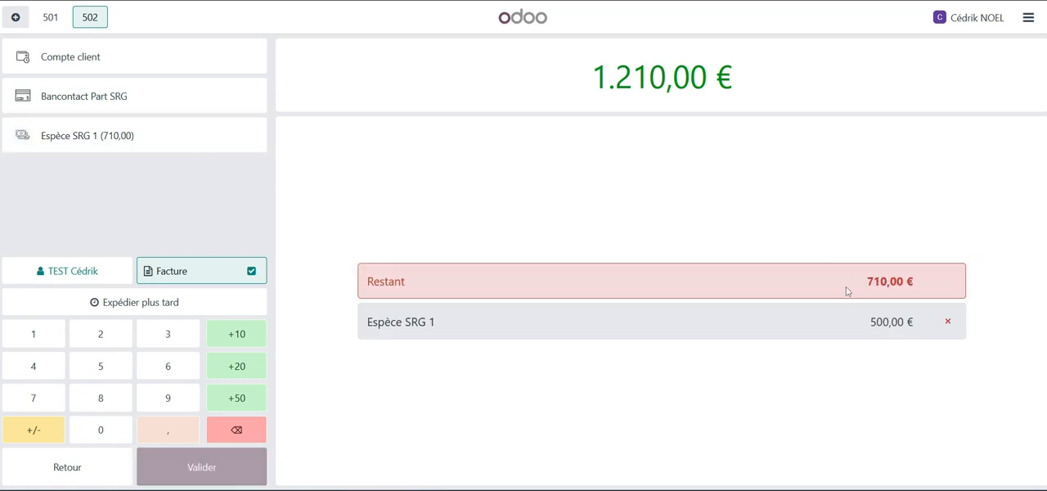
left_click(134, 100)
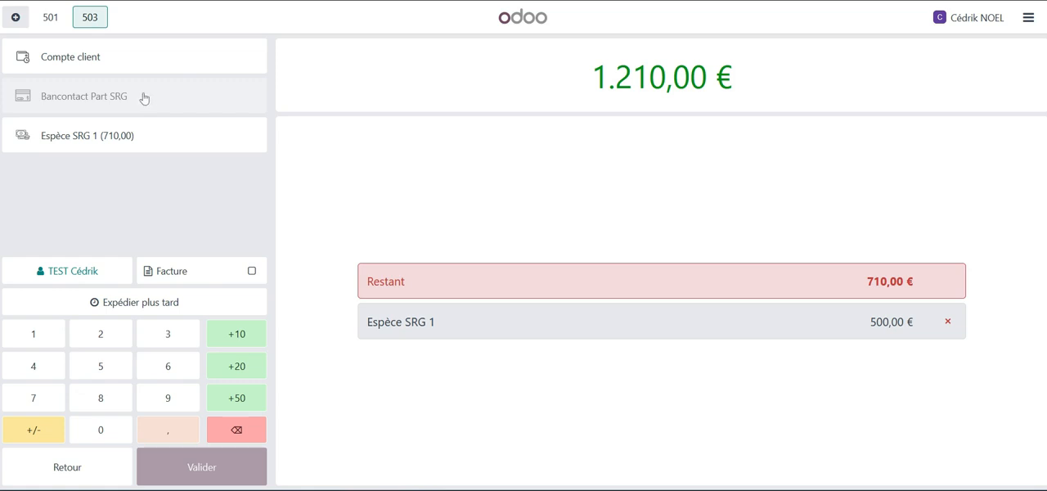
Replace the partial cash payment with 1.210,00 € through Espèce SRG 1 and enable the Facture option.
left_click(948, 324)
left_click(143, 136)
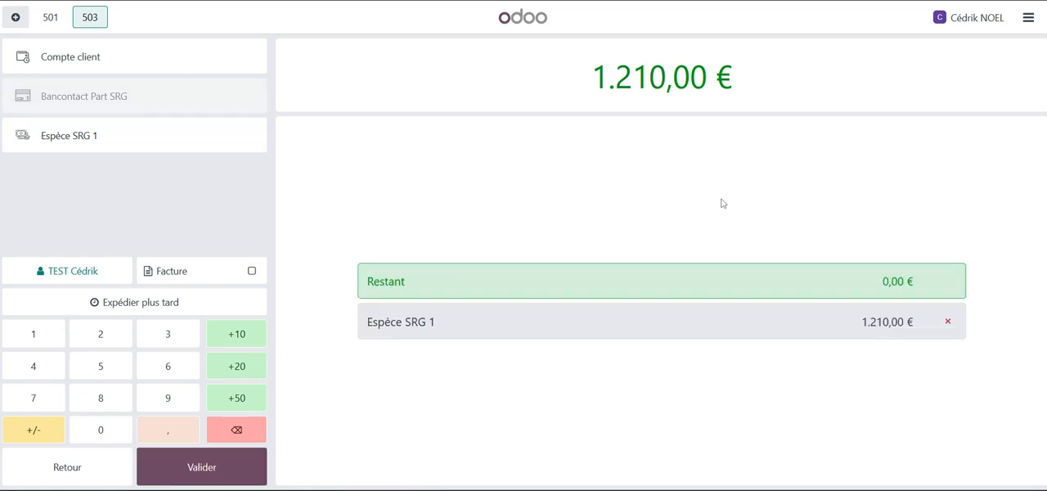
left_click(245, 271)
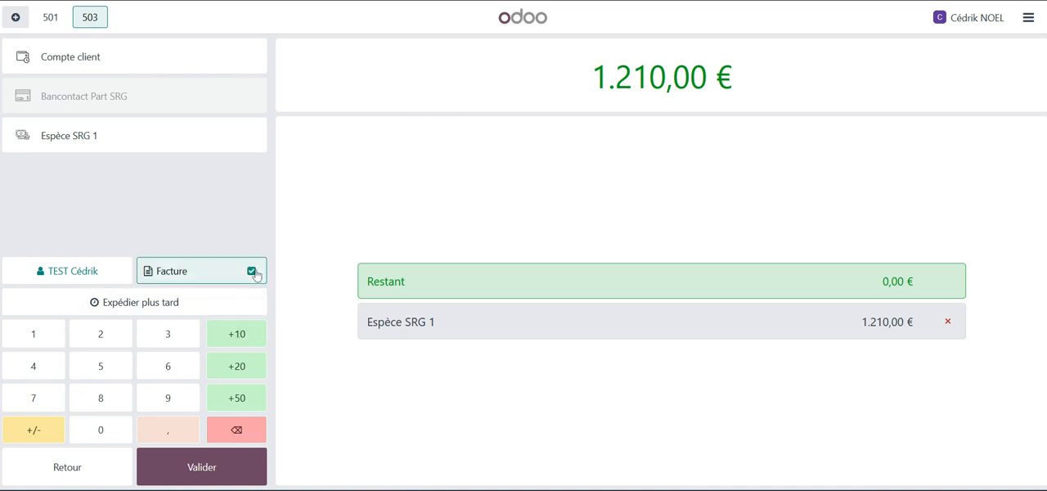
Validate the cash payment and start a new order from the receipt screen.
left_click(203, 471)
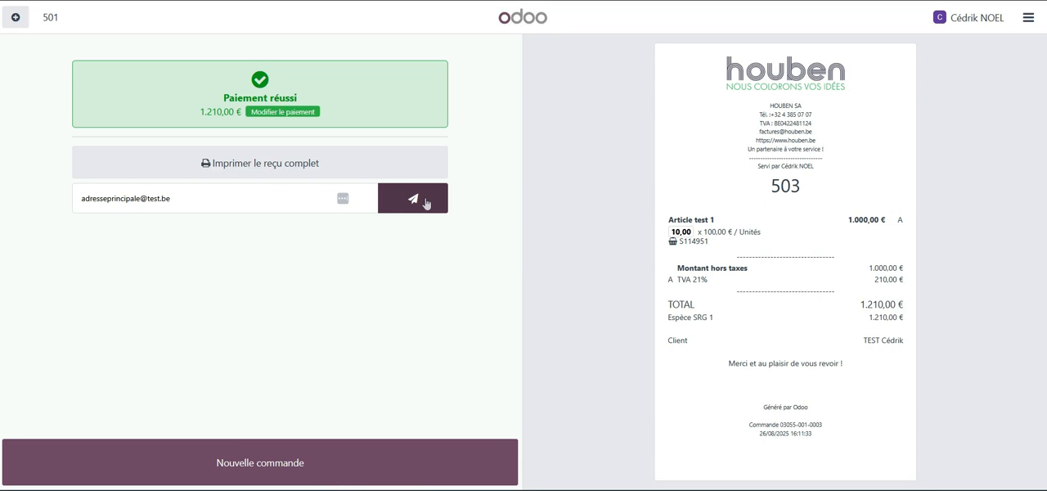
left_click(287, 462)
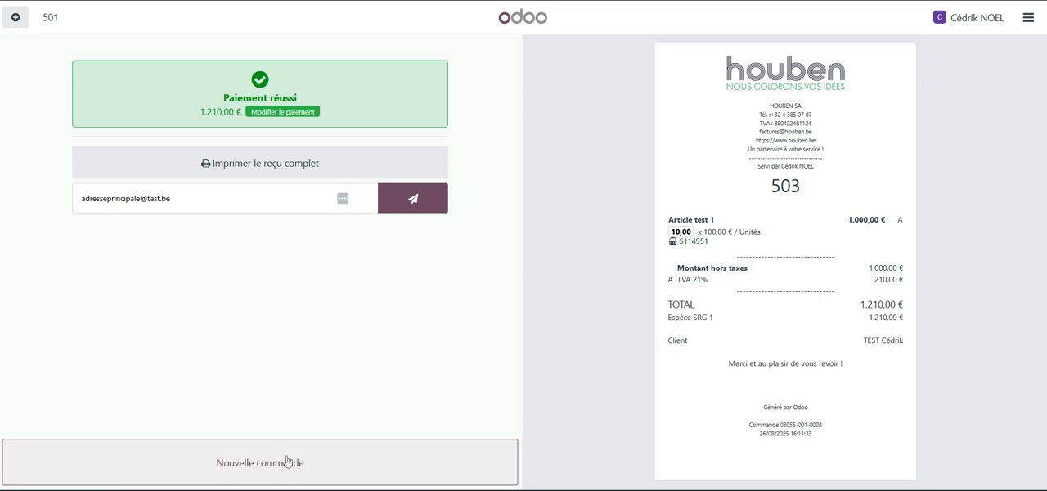